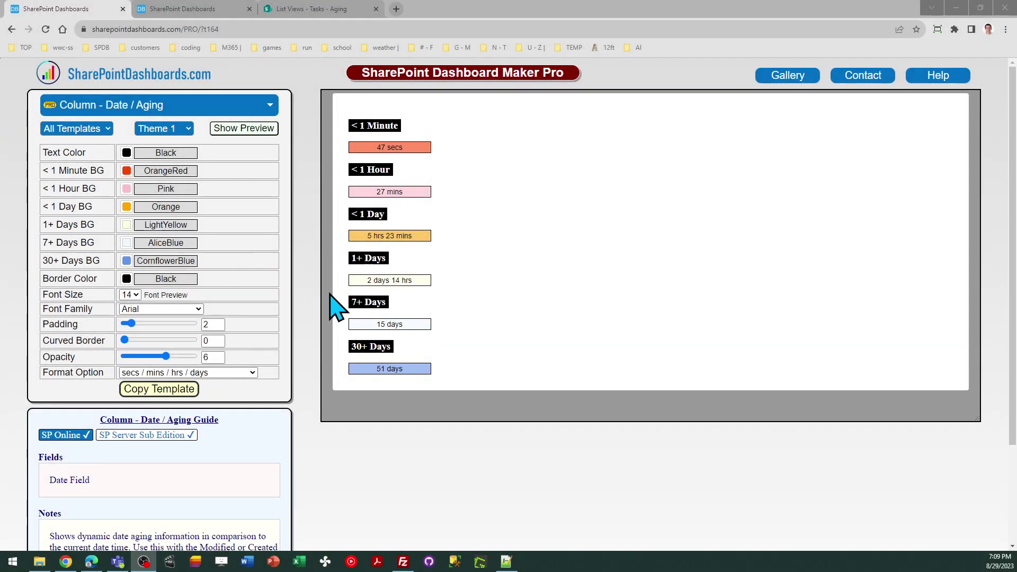
Compare the Countdown and Aging date templates, then bring up the Tasks list's Aging view
{"action": "left_click", "coordinate": [203, 9]}
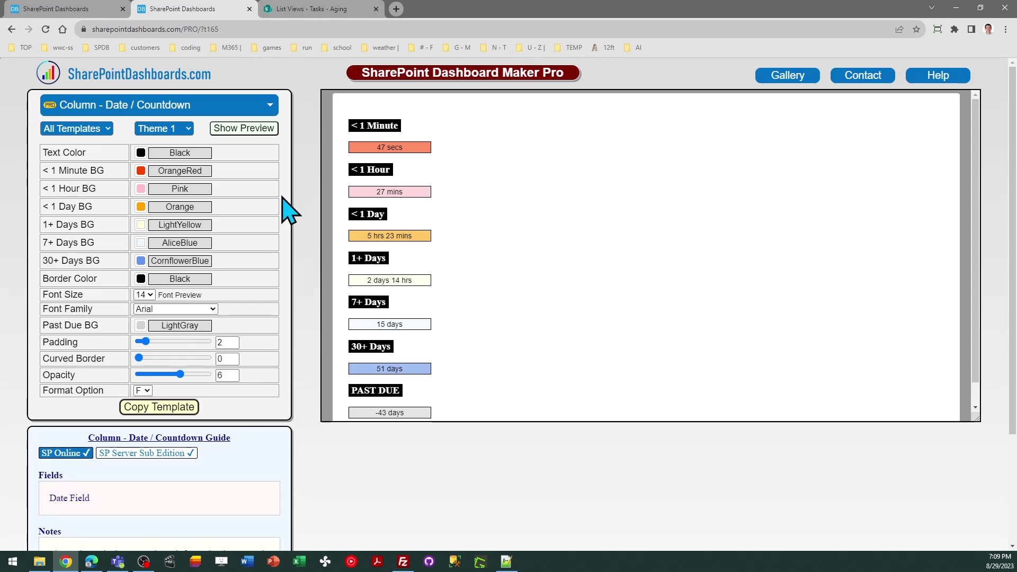
{"action": "left_click", "coordinate": [69, 12]}
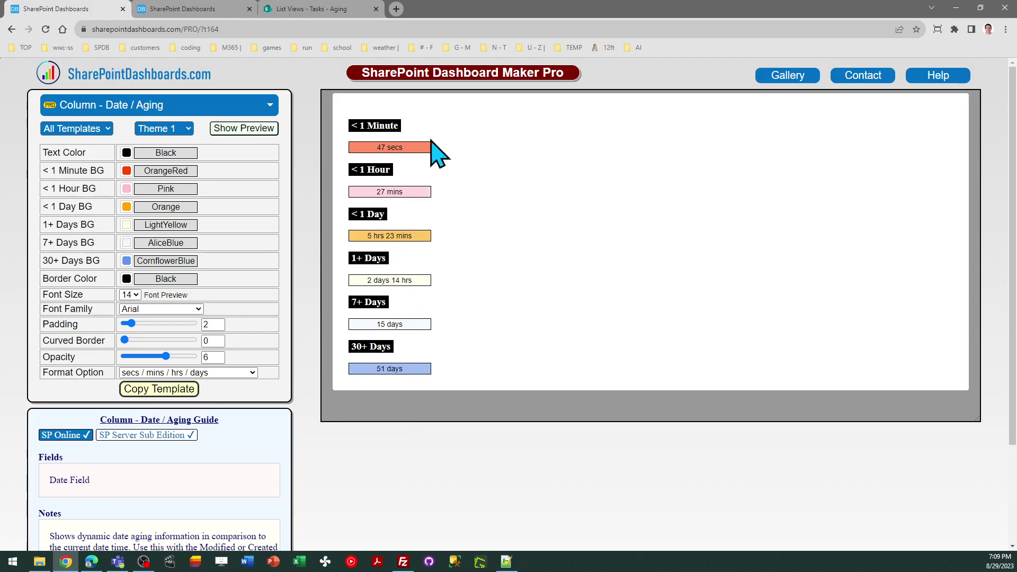
{"action": "left_click", "coordinate": [334, 10]}
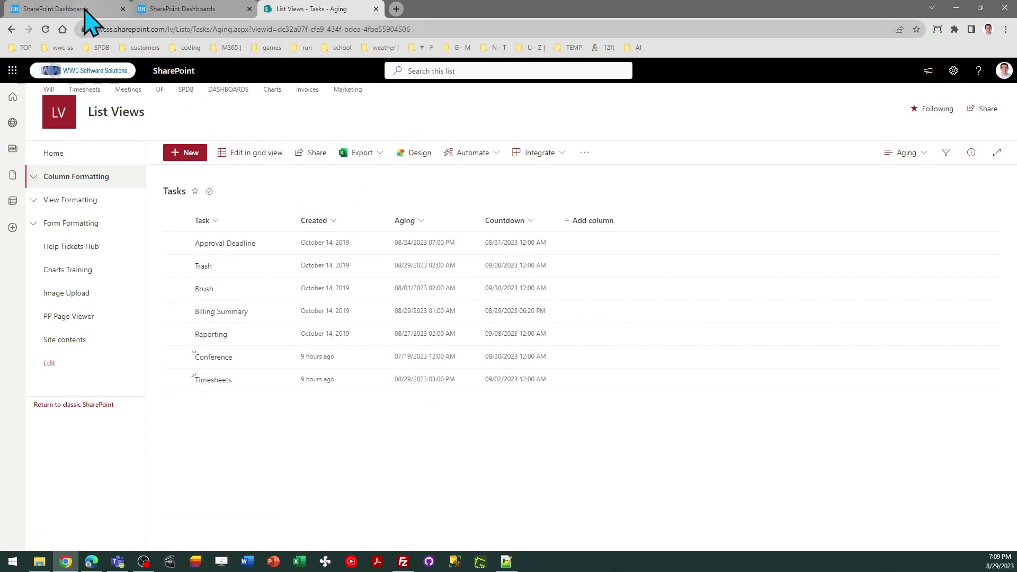
{"action": "mouse_move", "coordinate": [88, 21]}
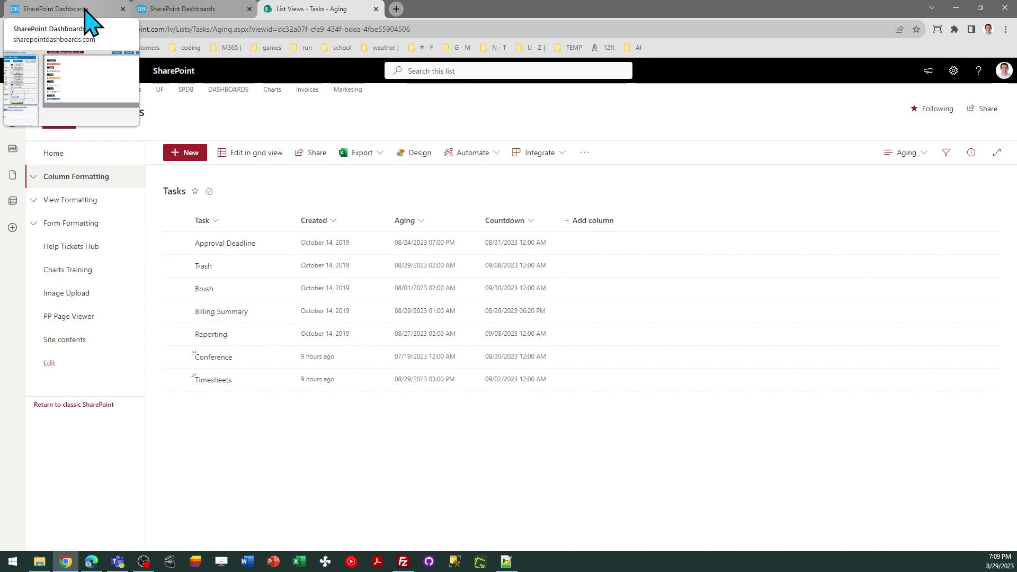
Return to the Aging template designer showing Theme 1 badges from 47 secs to 51 days
{"action": "left_click", "coordinate": [85, 11]}
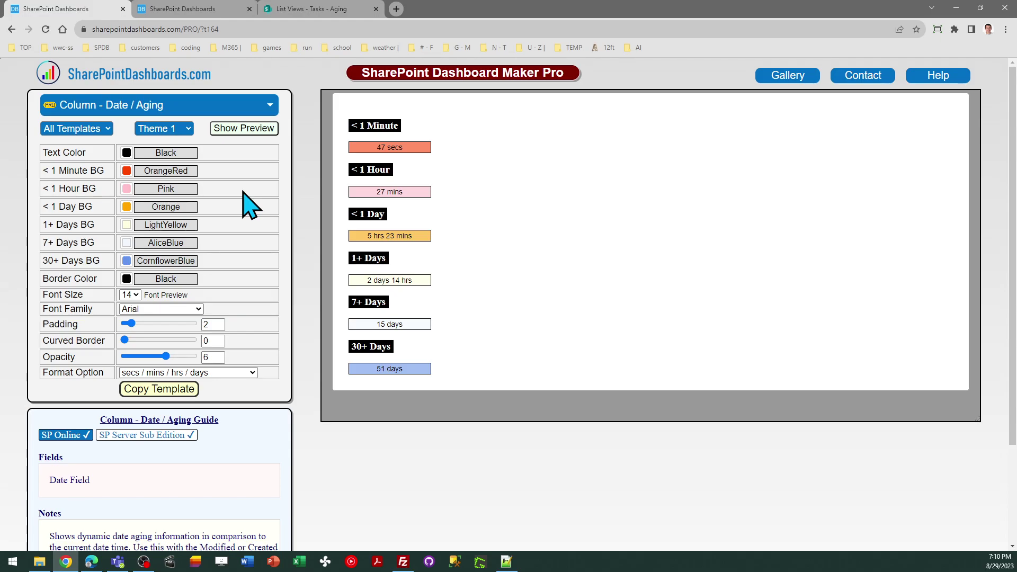
Preview the Aging template in Theme 2 and Theme 3 with the s / m / h / d format
{"action": "left_click", "coordinate": [171, 129]}
{"action": "left_click", "coordinate": [174, 154]}
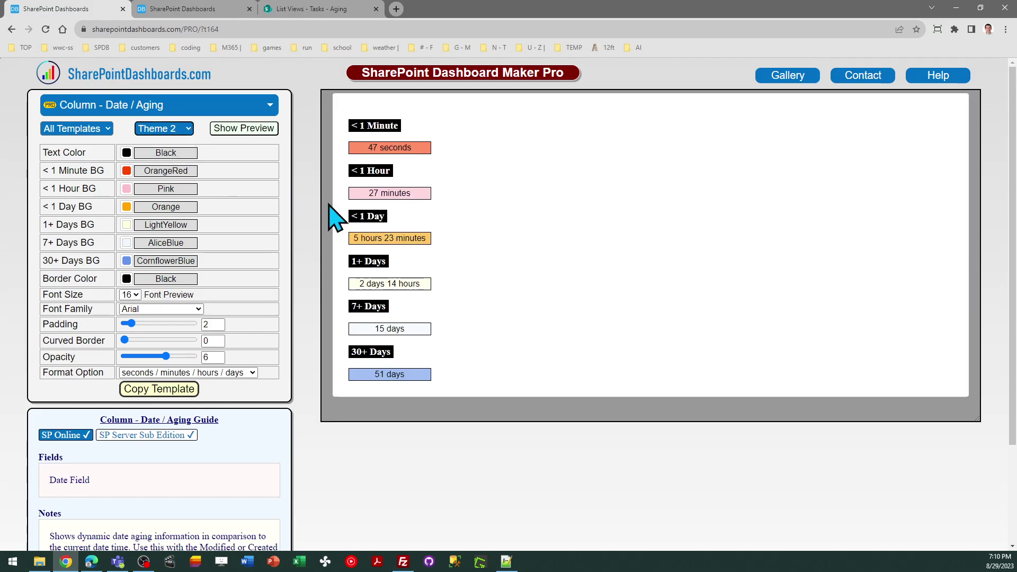
{"action": "left_click", "coordinate": [186, 129]}
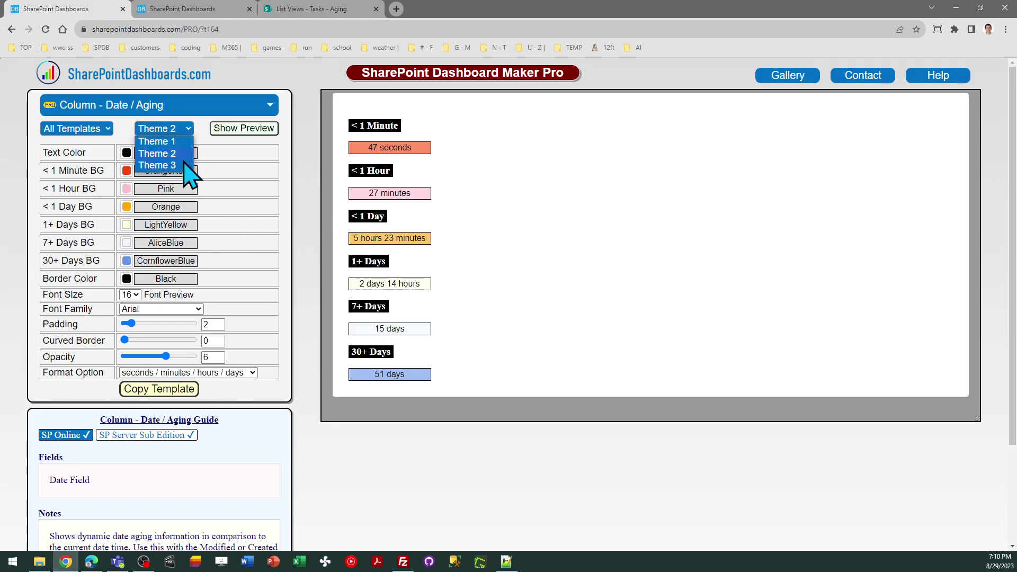
{"action": "left_click", "coordinate": [159, 163]}
{"action": "left_click", "coordinate": [249, 374]}
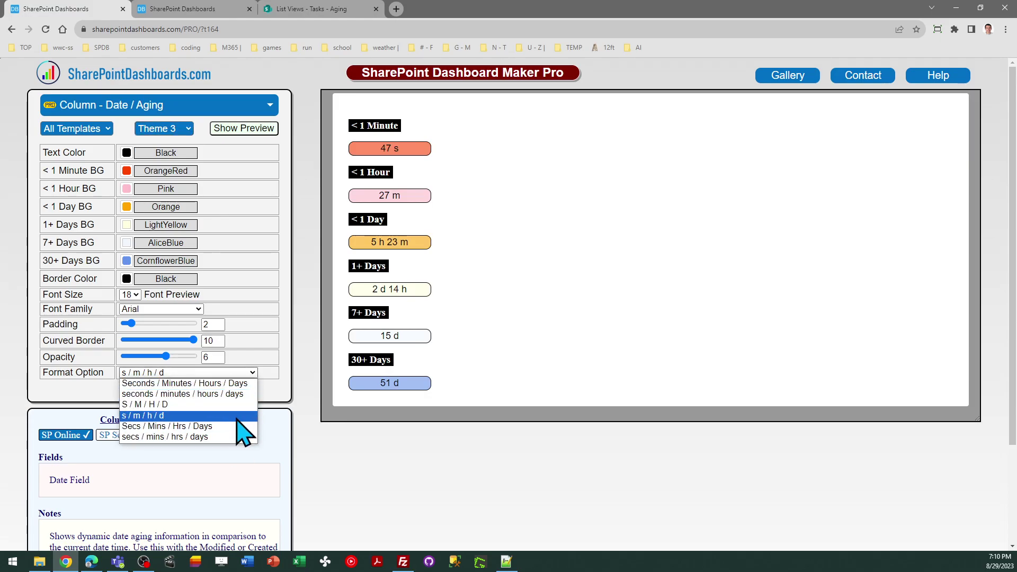
{"action": "left_click", "coordinate": [447, 342]}
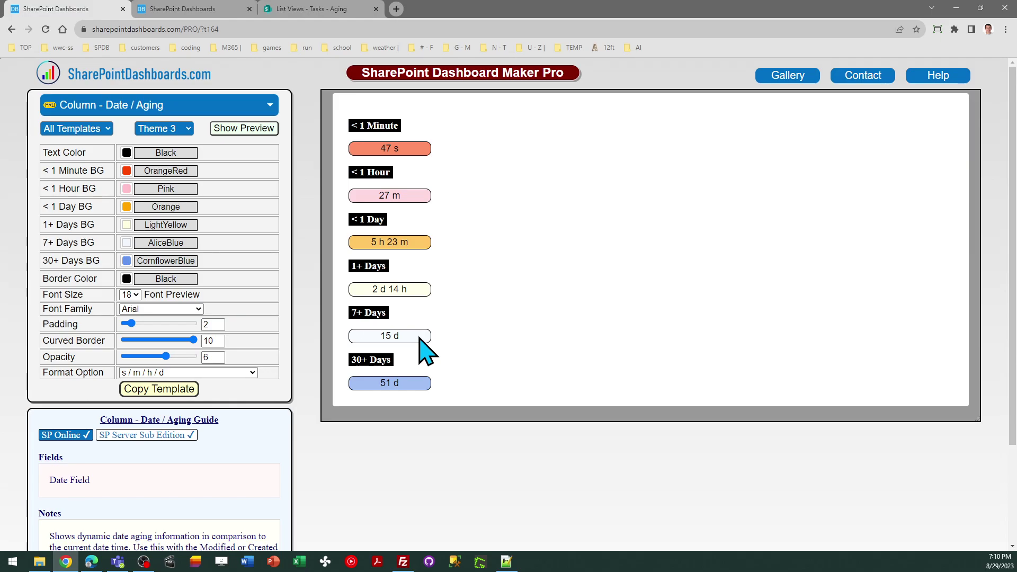
Restore Theme 1 on the Aging template and copy its formatting code
{"action": "left_click", "coordinate": [183, 132]}
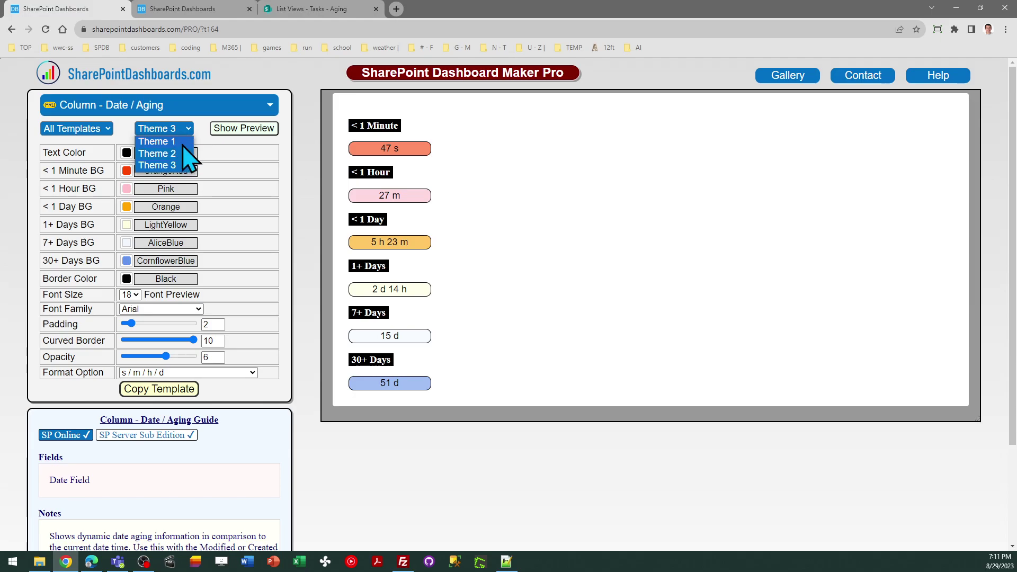
{"action": "left_click", "coordinate": [159, 142]}
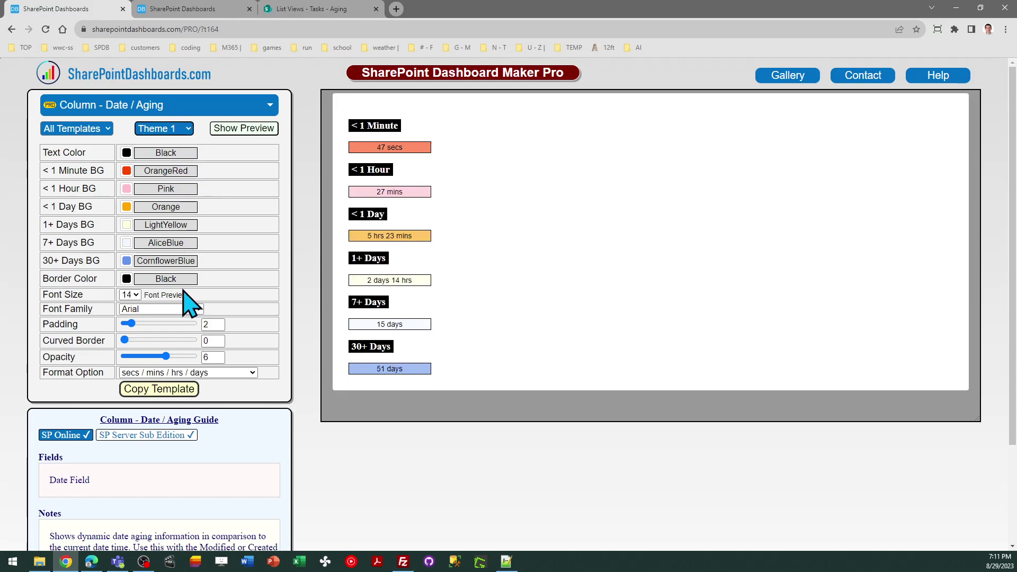
{"action": "left_click", "coordinate": [170, 389]}
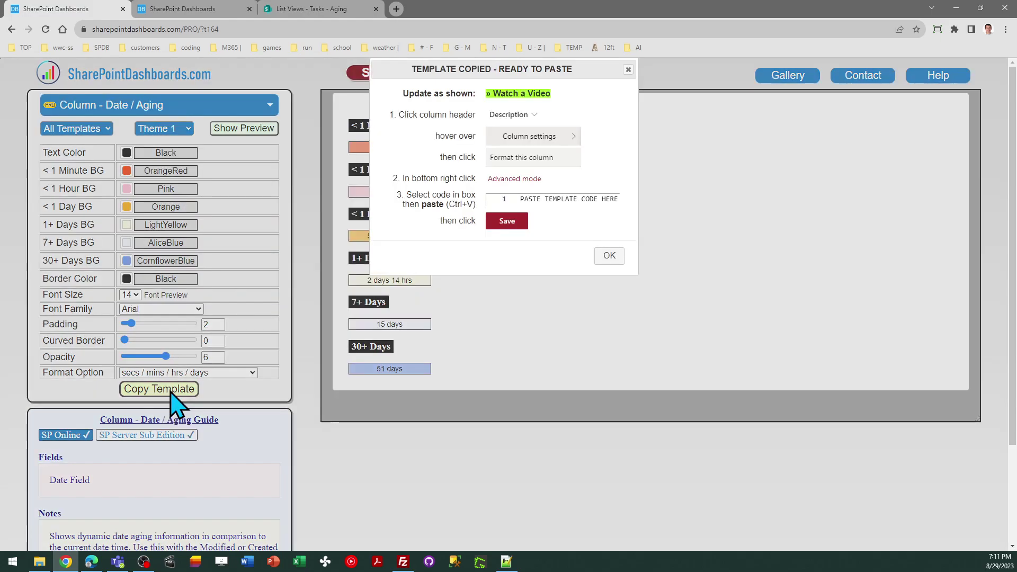
{"action": "left_click", "coordinate": [608, 256]}
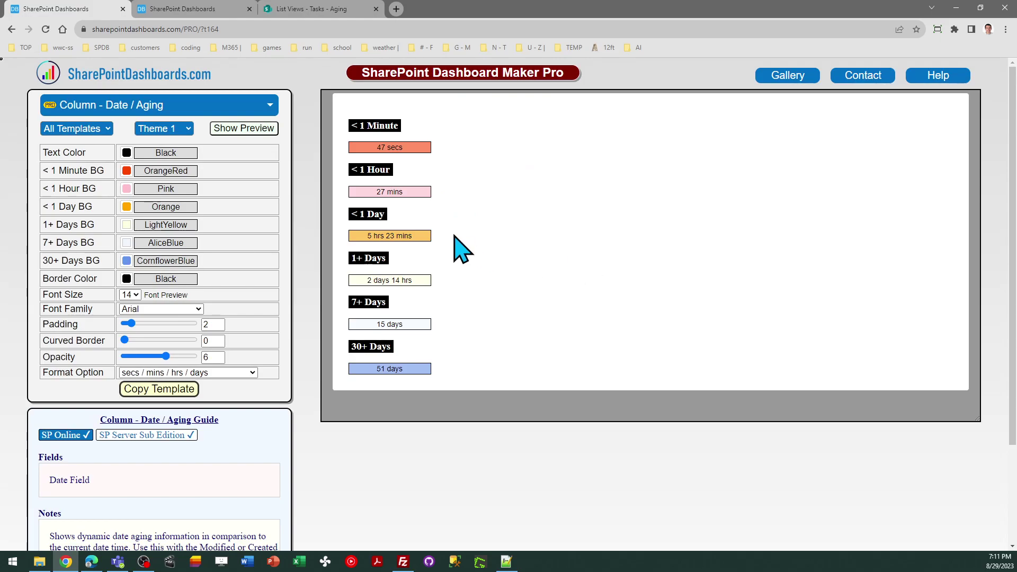
Paste the copied Aging template JSON into the Aging column's advanced formatting and save it
{"action": "left_click", "coordinate": [328, 9]}
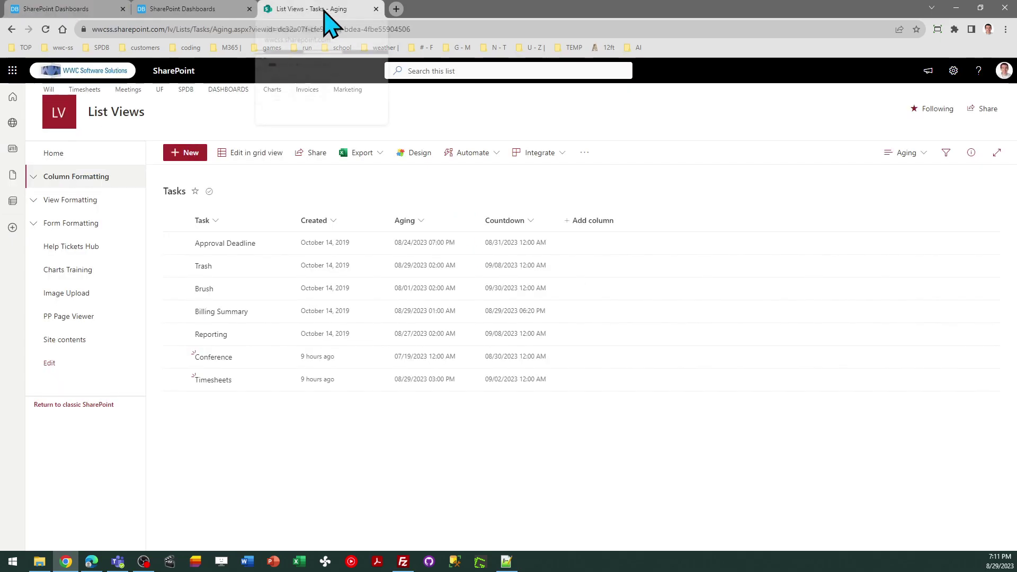
{"action": "left_click", "coordinate": [422, 222]}
{"action": "mouse_move", "coordinate": [446, 328]}
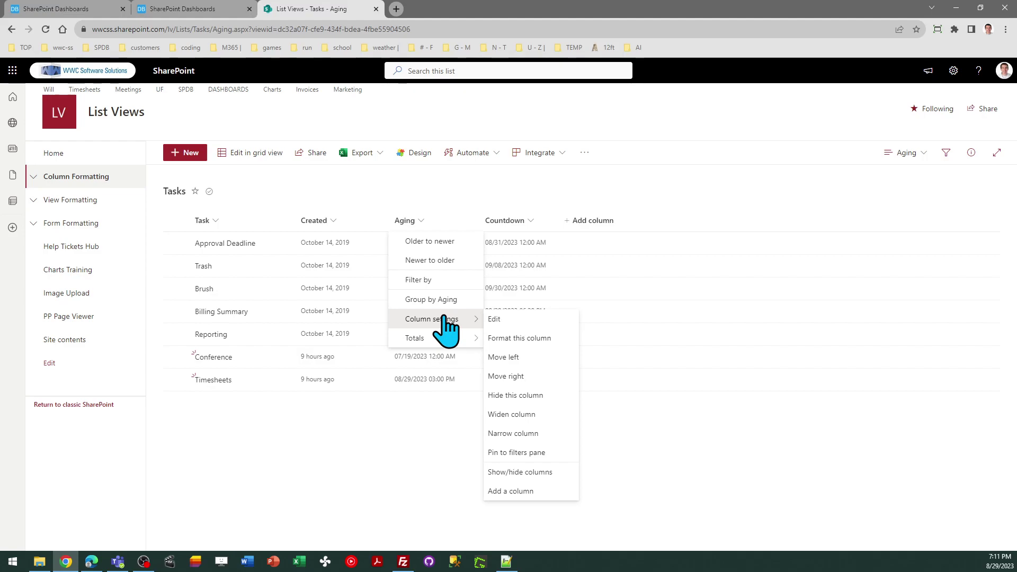
{"action": "left_click", "coordinate": [519, 339]}
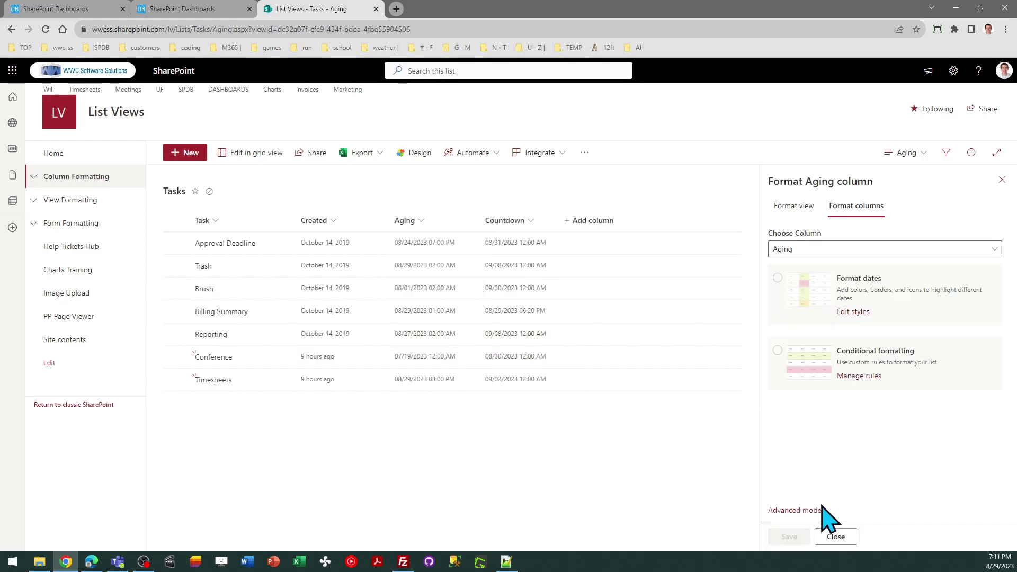
{"action": "left_click", "coordinate": [800, 510]}
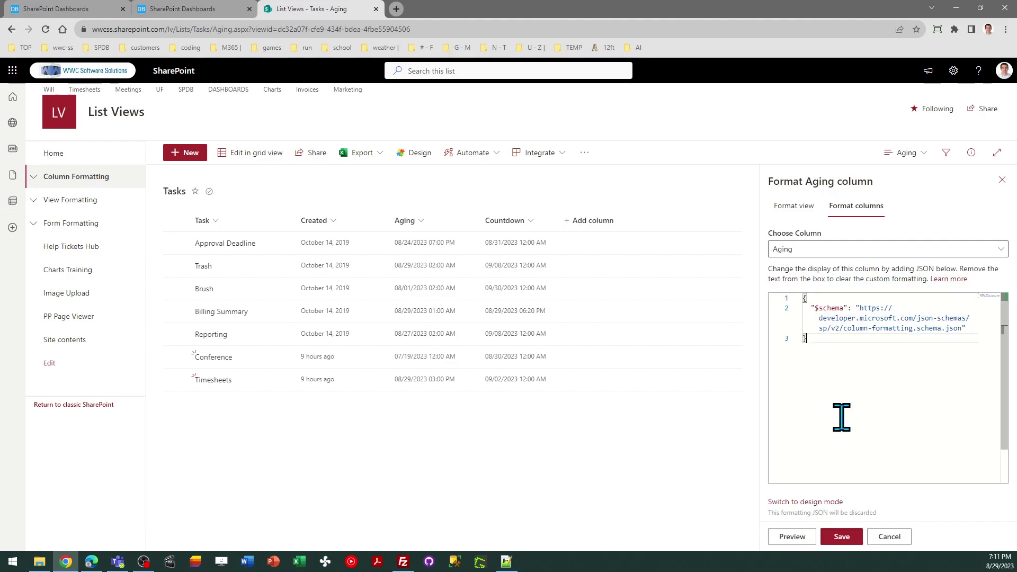
{"action": "key", "text": "ctrl+a"}
{"action": "key", "text": "ctrl+v"}
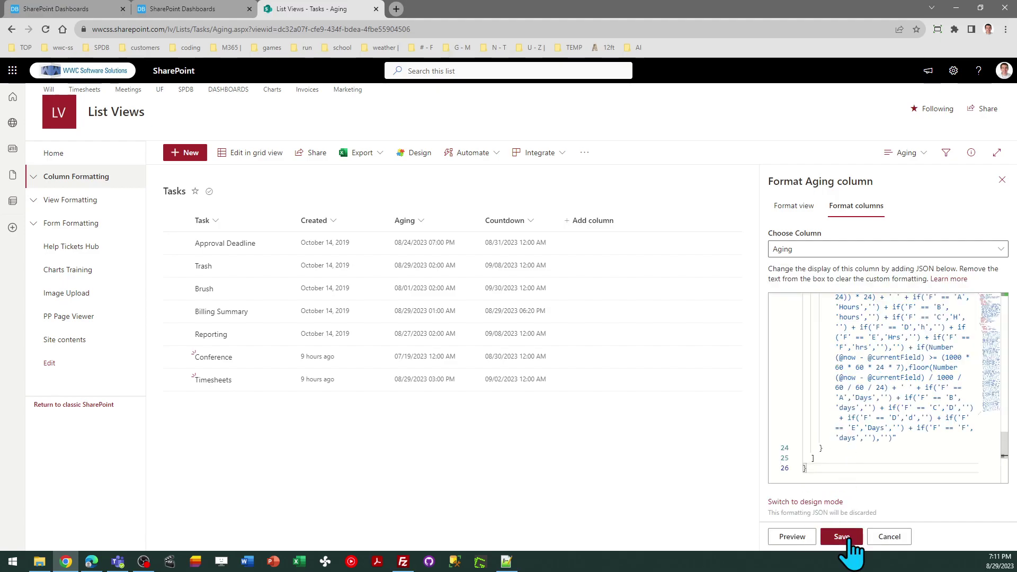
{"action": "left_click", "coordinate": [846, 534]}
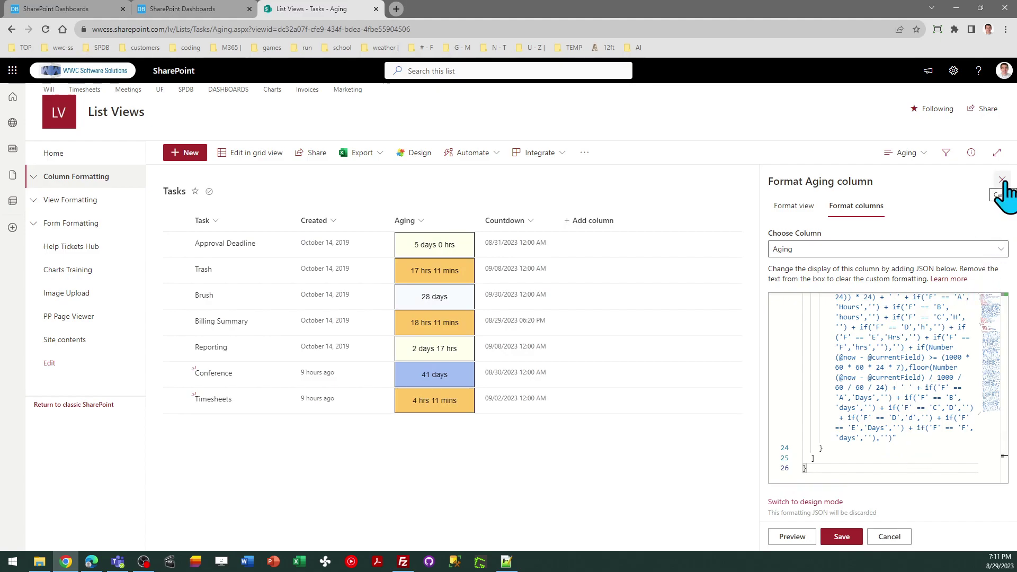
{"action": "left_click", "coordinate": [1001, 180]}
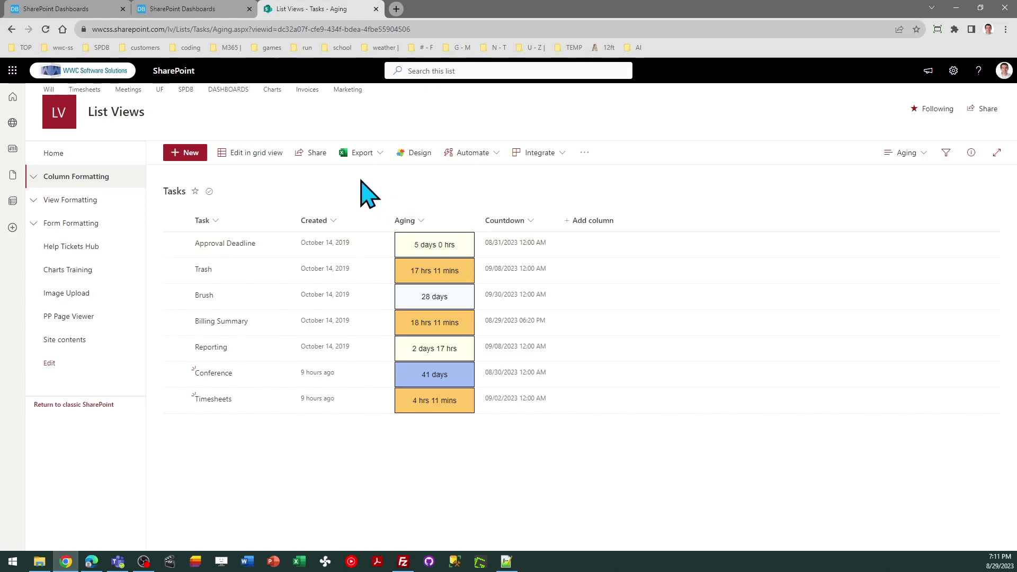
Switch the Aging template to S / M / H / D abbreviations with font size 18
{"action": "left_click", "coordinate": [86, 9]}
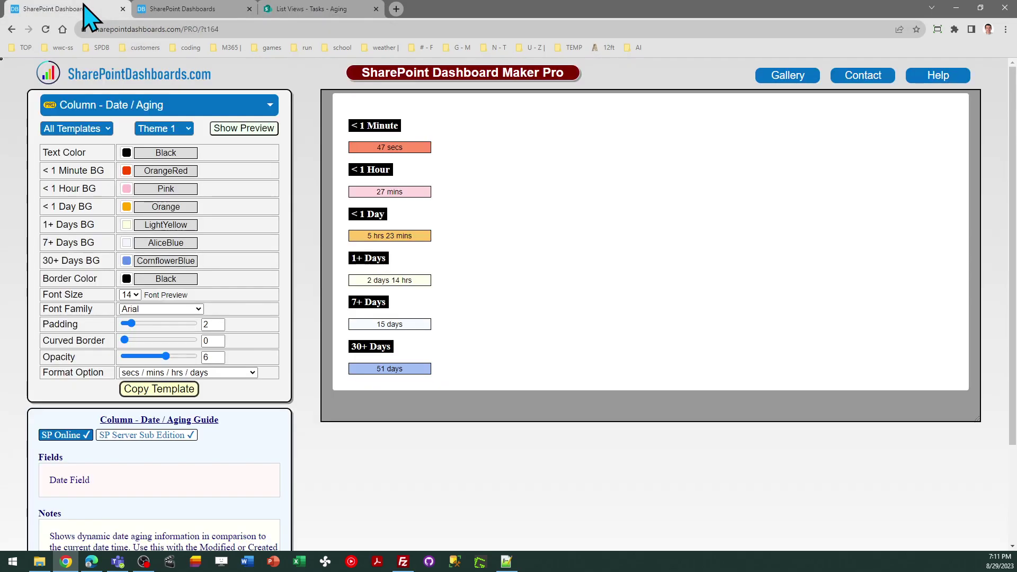
{"action": "left_click", "coordinate": [244, 373]}
{"action": "left_click", "coordinate": [229, 405]}
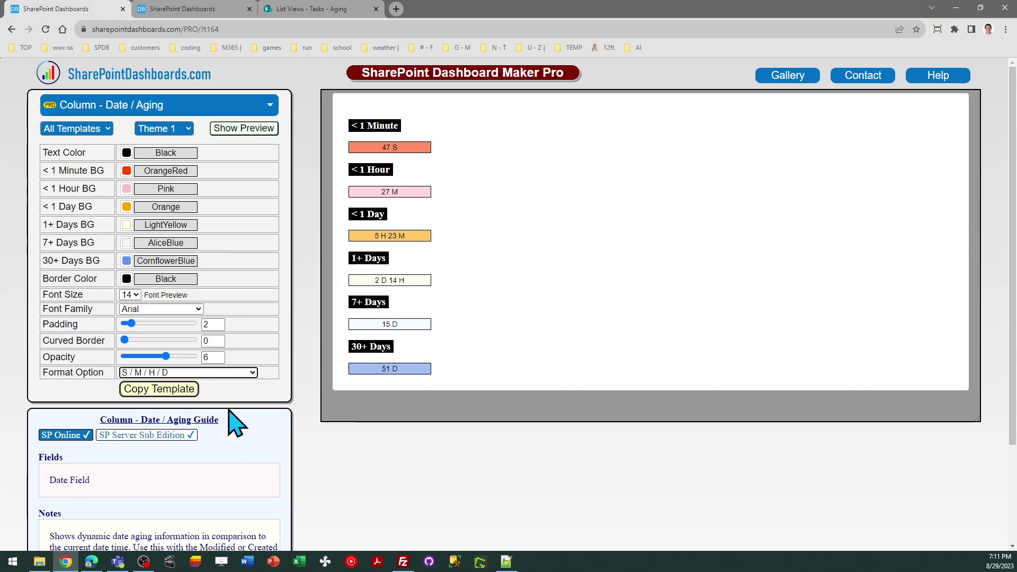
{"action": "left_click", "coordinate": [135, 295]}
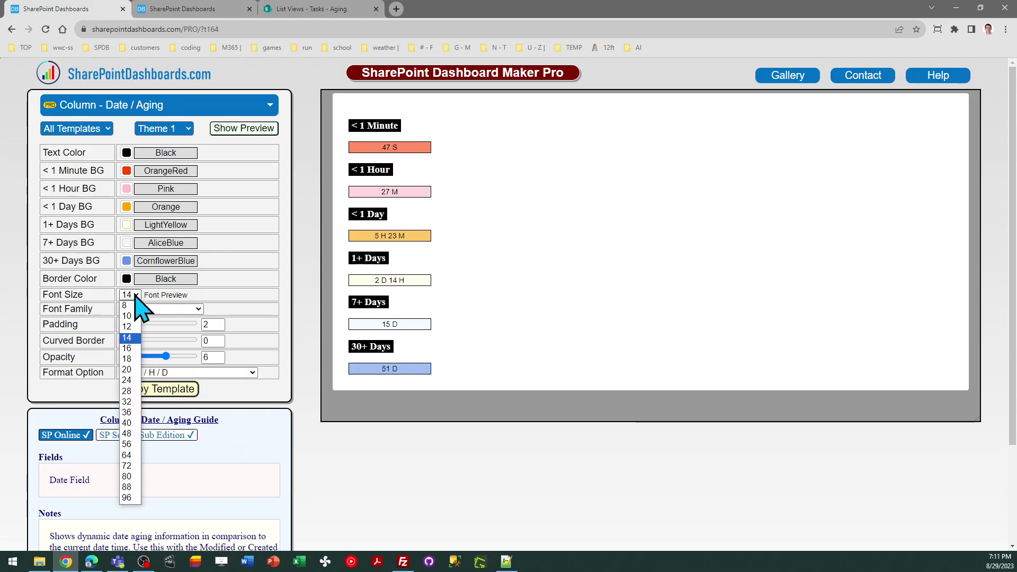
{"action": "left_click", "coordinate": [137, 357]}
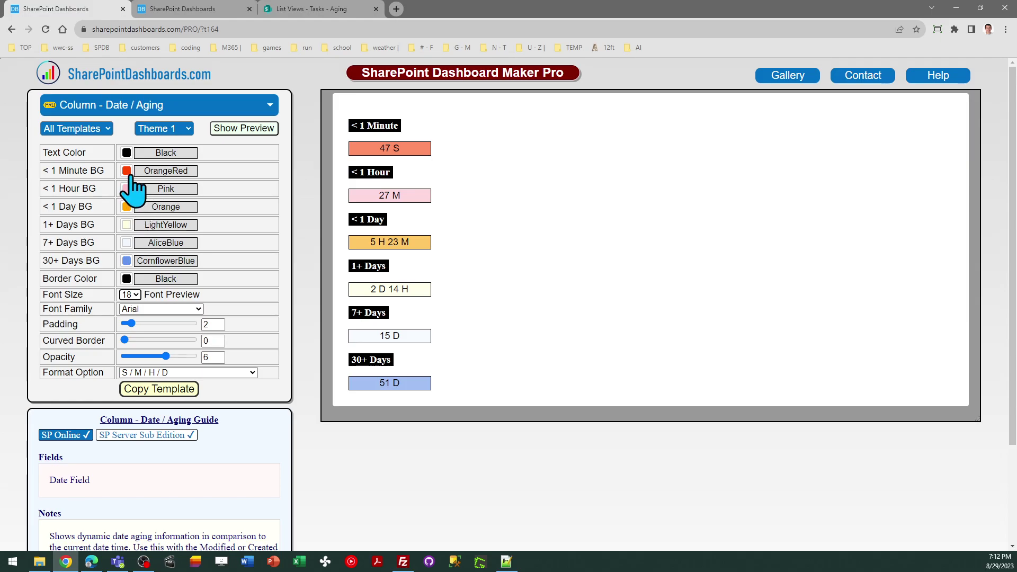
Make the 30+ Days background DarkGray and copy the Aging template code
{"action": "left_click", "coordinate": [127, 261]}
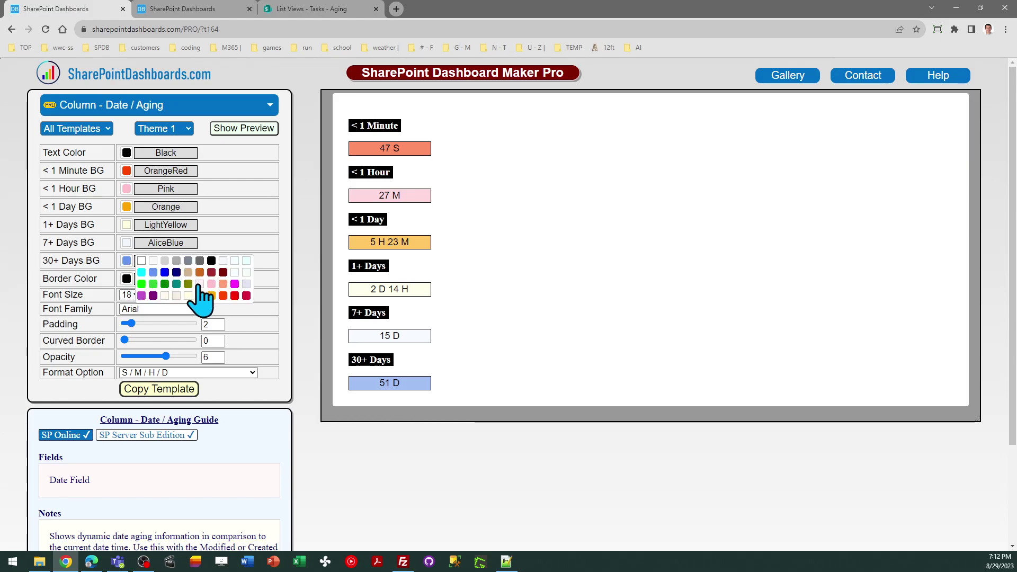
{"action": "left_click", "coordinate": [176, 260]}
{"action": "left_click", "coordinate": [170, 389]}
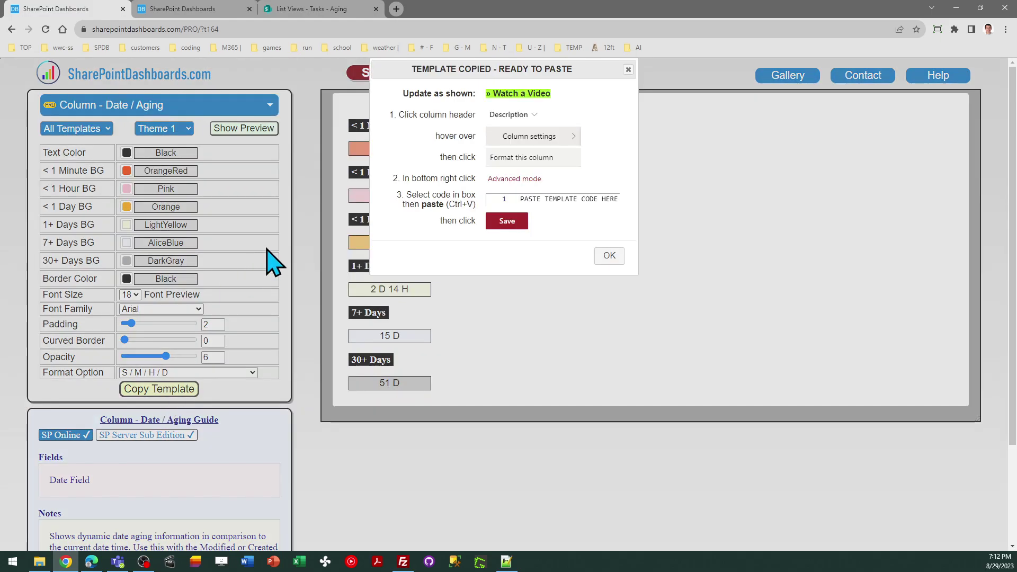
Replace the Aging column's formatting JSON with the updated template, save, and narrow the column
{"action": "left_click", "coordinate": [609, 255]}
{"action": "left_click", "coordinate": [212, 9]}
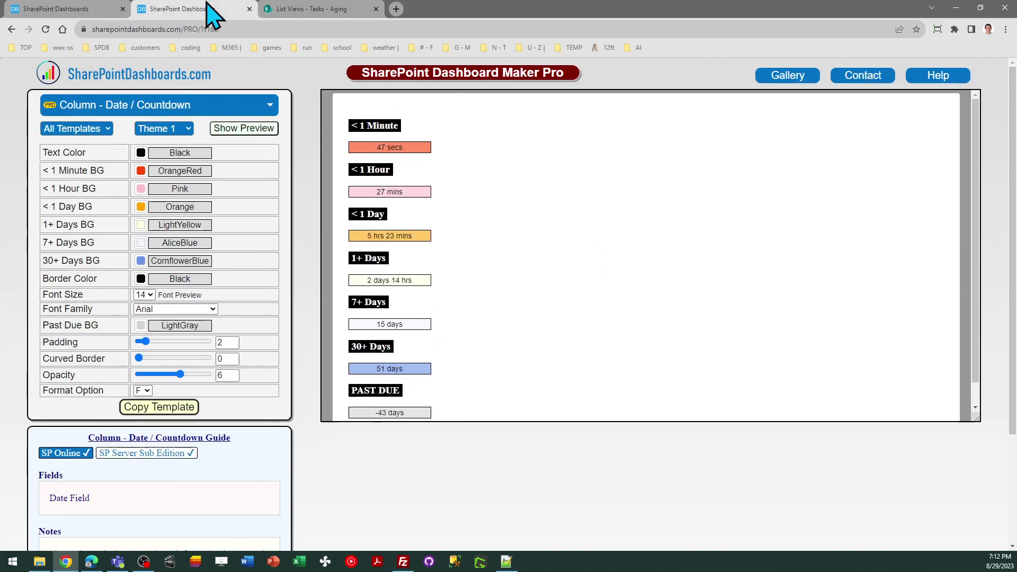
{"action": "left_click", "coordinate": [333, 10]}
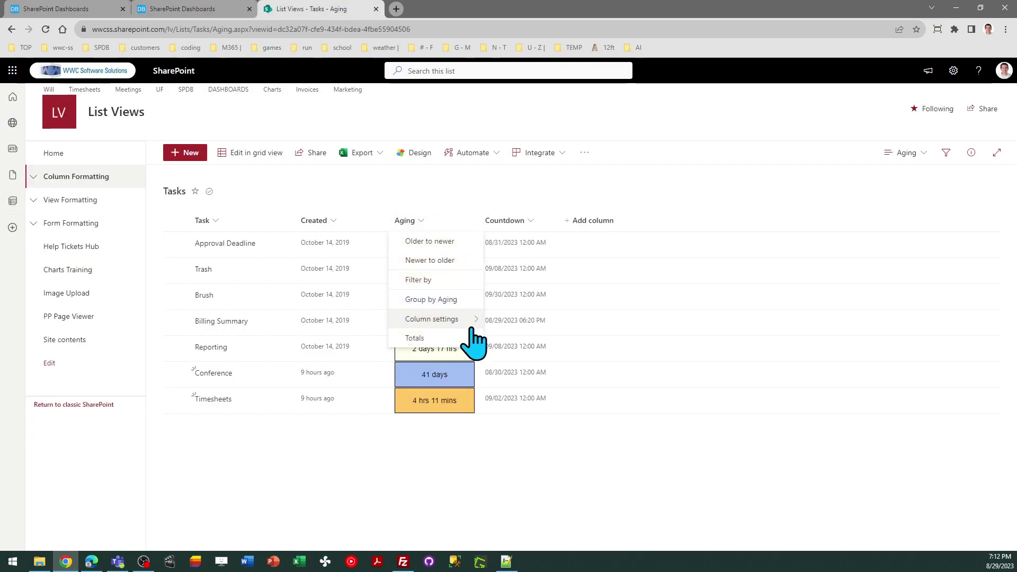
{"action": "mouse_move", "coordinate": [470, 330]}
{"action": "left_click", "coordinate": [516, 337]}
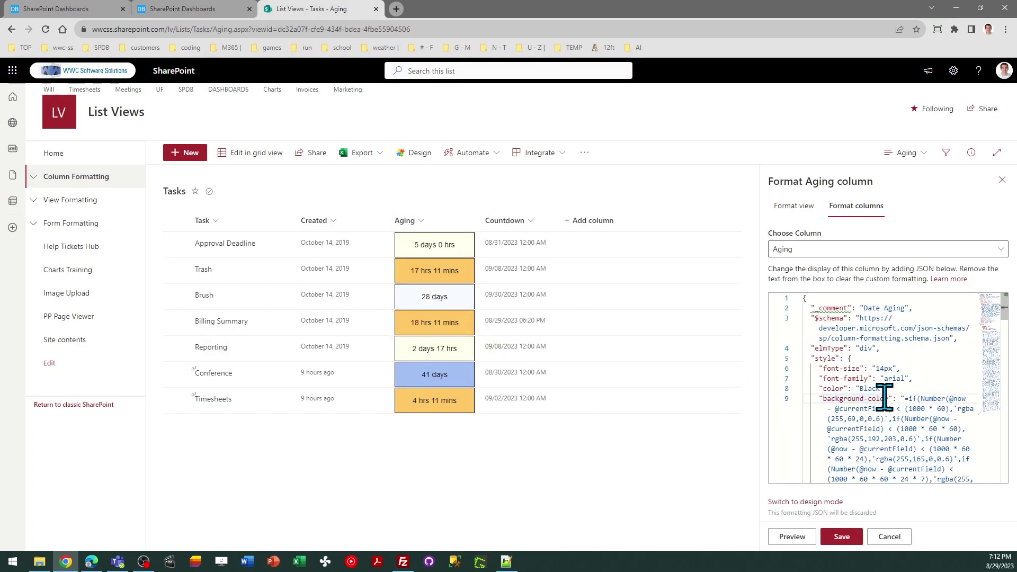
{"action": "key", "text": "ctrl+a"}
{"action": "key", "text": "ctrl+v"}
{"action": "left_click", "coordinate": [854, 537]}
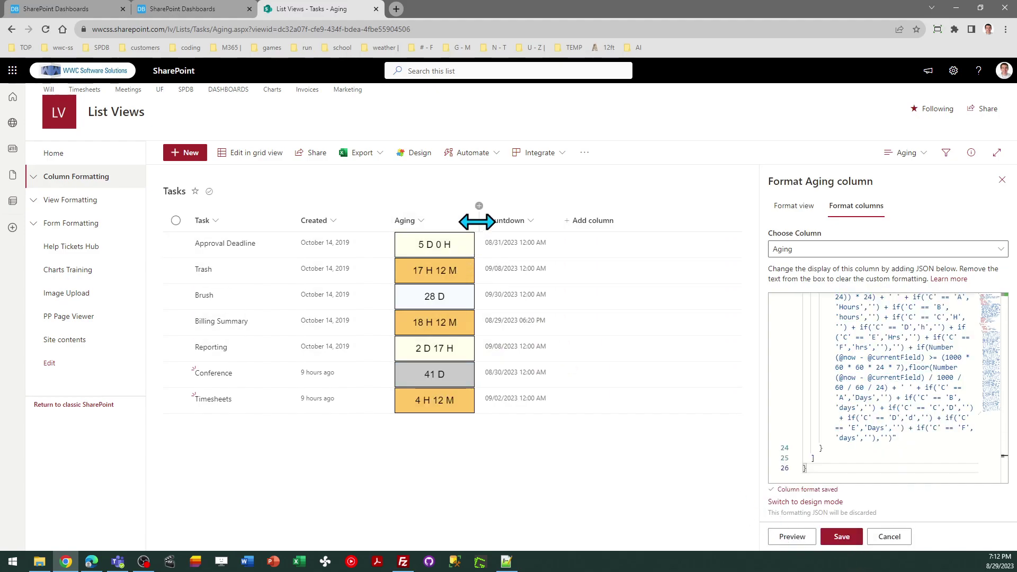
{"action": "mouse_move", "coordinate": [471, 216]}
{"action": "left_mouse_down"}
{"action": "mouse_move", "coordinate": [446, 216]}
{"action": "mouse_move", "coordinate": [462, 215]}
{"action": "left_mouse_up"}
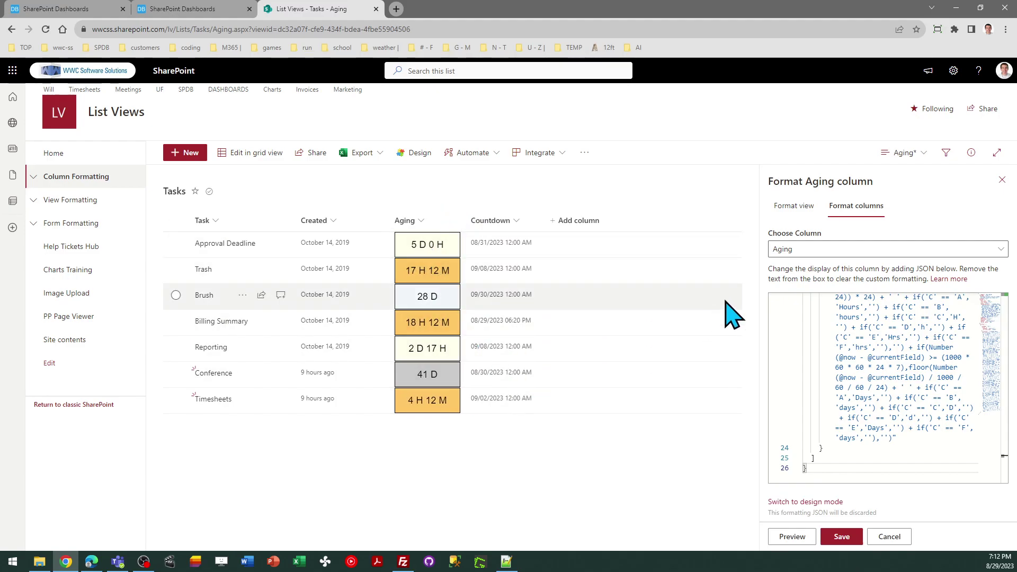
{"action": "left_click", "coordinate": [1002, 180]}
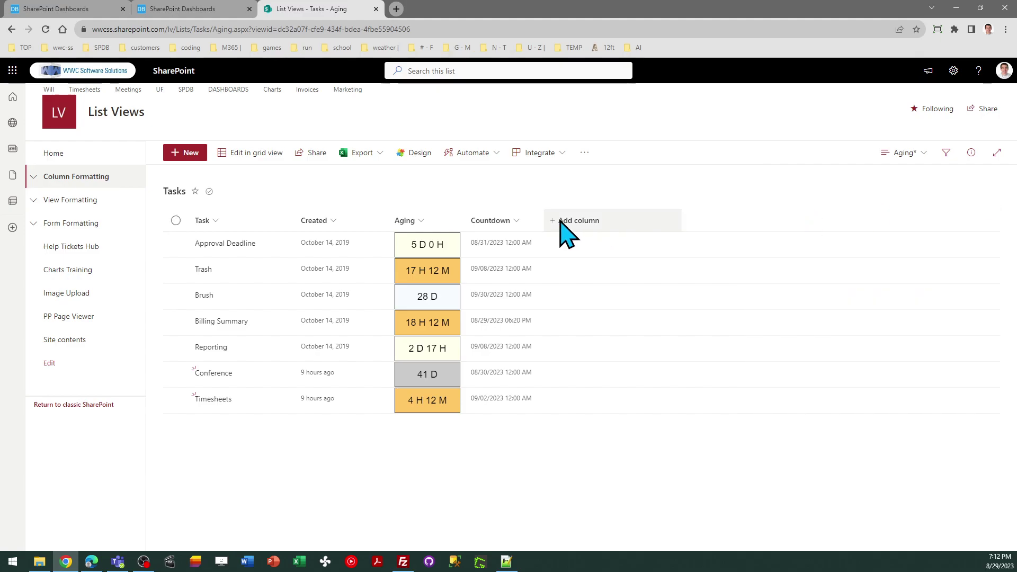
Copy the Countdown template's formatting code from Dashboard Maker
{"action": "left_click", "coordinate": [164, 10]}
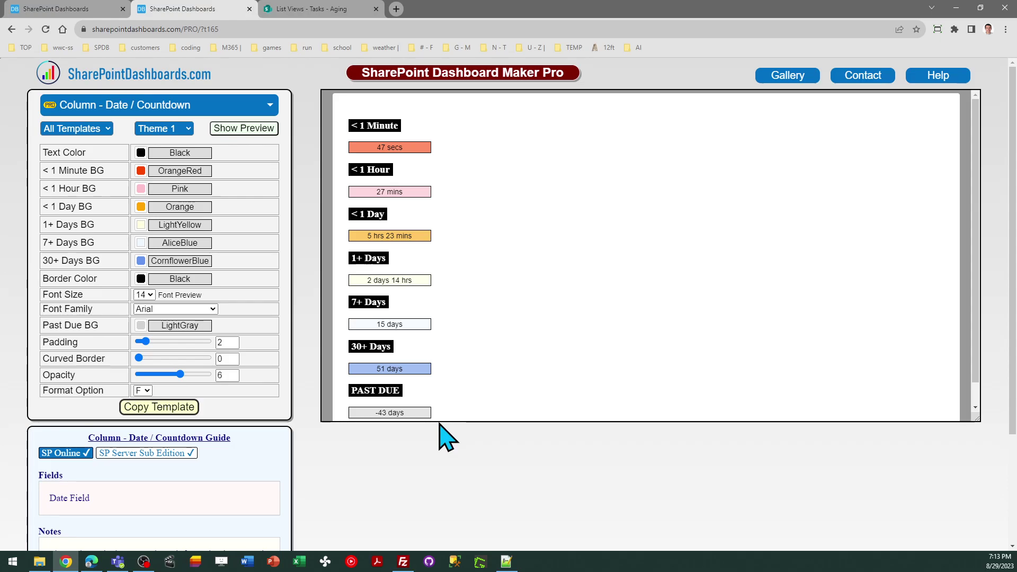
{"action": "left_click", "coordinate": [169, 406]}
{"action": "left_click", "coordinate": [608, 256]}
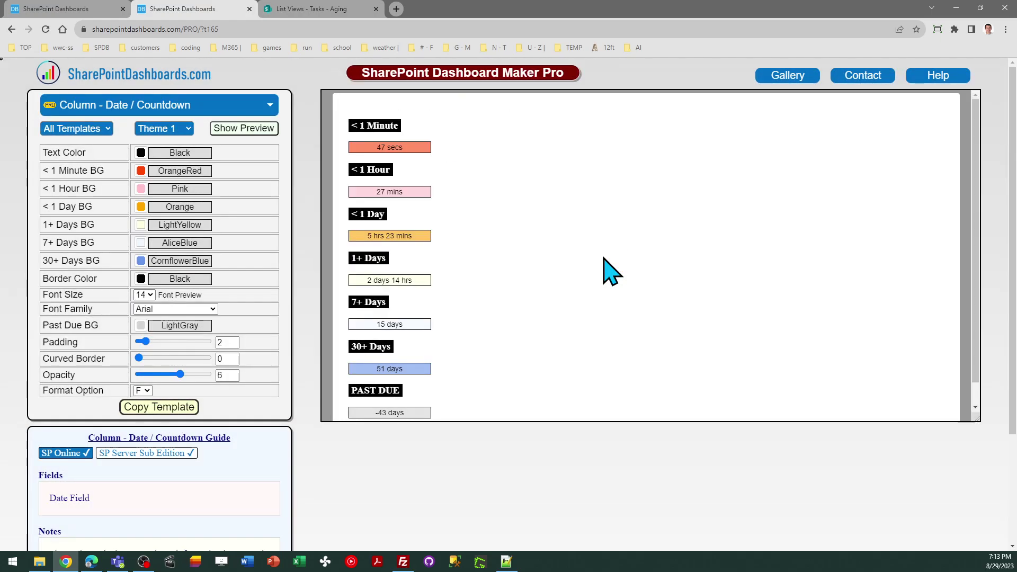
Paste the Countdown template JSON into the Countdown column's advanced formatting and save it
{"action": "left_click", "coordinate": [307, 9]}
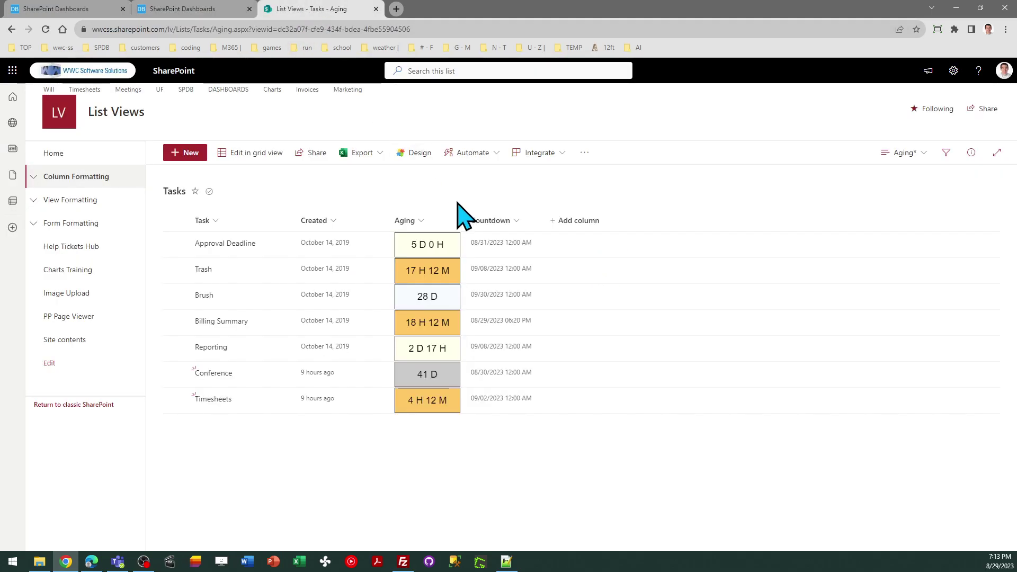
{"action": "left_click", "coordinate": [518, 223]}
{"action": "mouse_move", "coordinate": [532, 318]}
{"action": "left_click", "coordinate": [610, 336]}
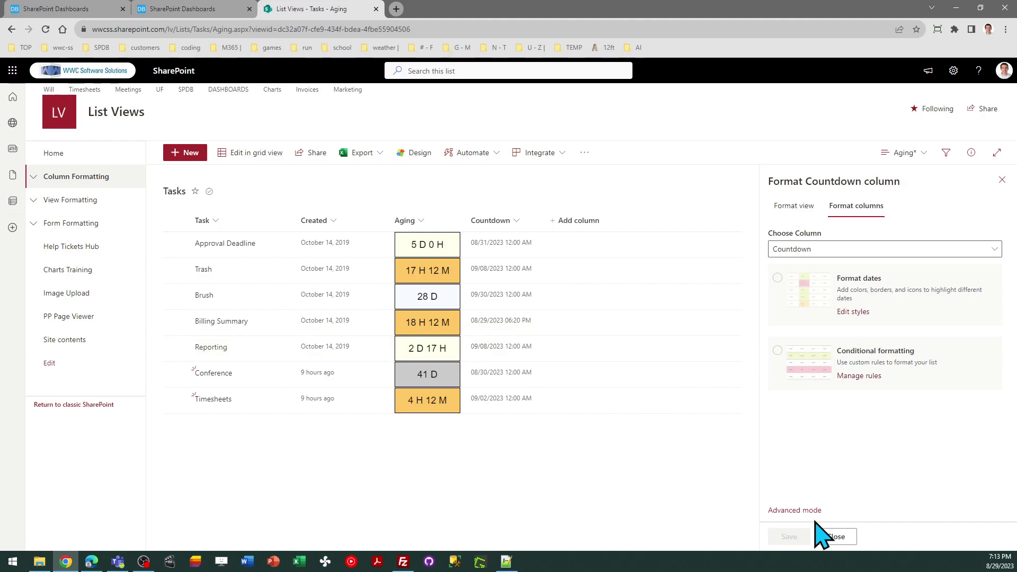
{"action": "left_click", "coordinate": [794, 511]}
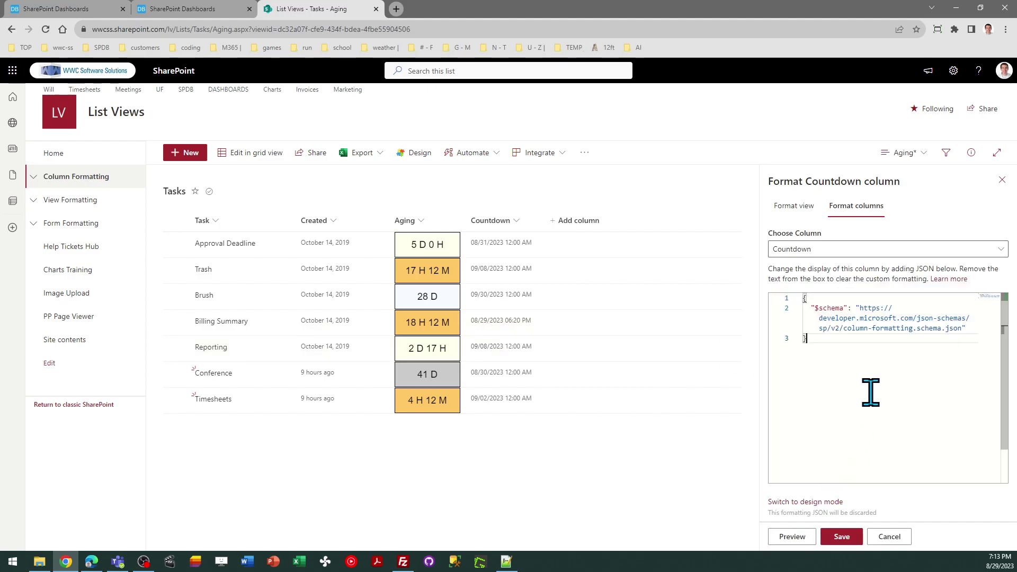
{"action": "key", "text": "ctrl+a"}
{"action": "key", "text": "ctrl+v"}
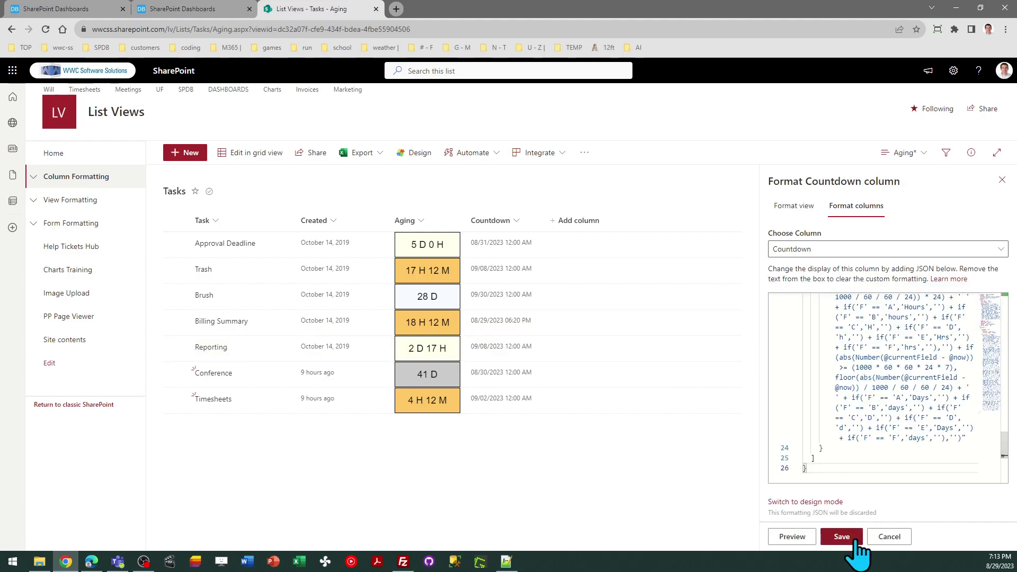
{"action": "left_click", "coordinate": [851, 537]}
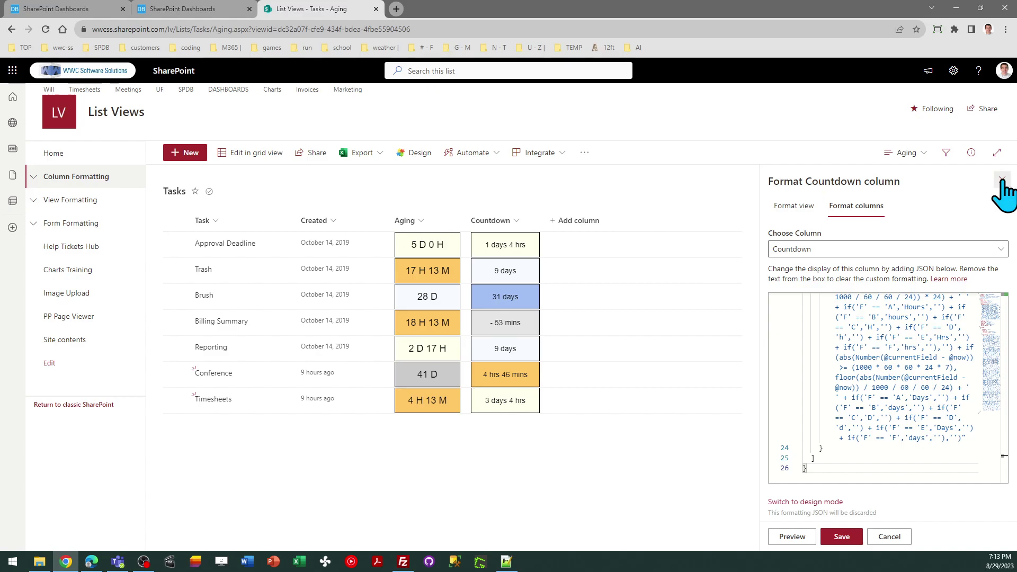
{"action": "left_click", "coordinate": [1002, 180]}
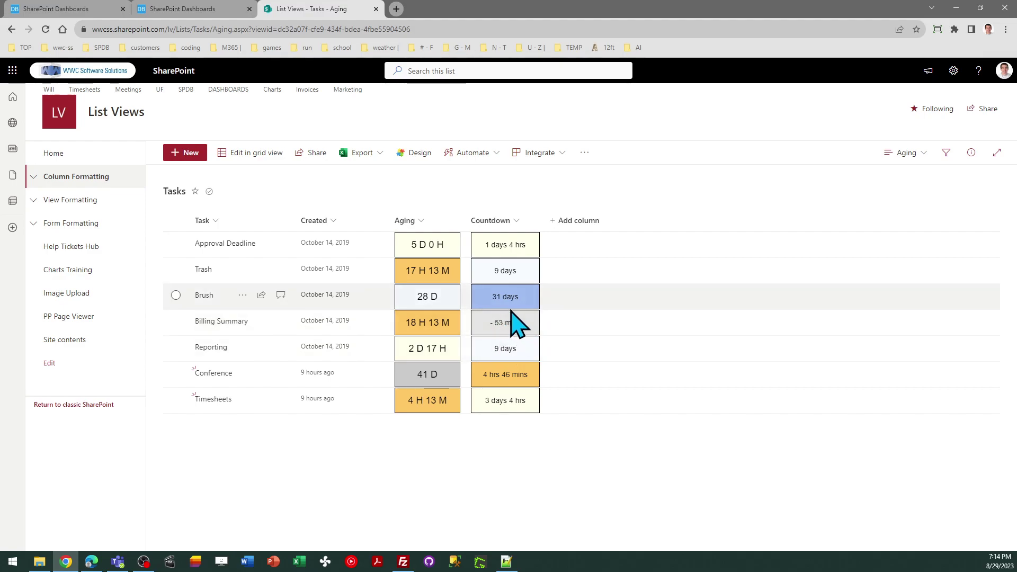
Try Opacity 3 on the Countdown template, then settle on 5
{"action": "left_click", "coordinate": [212, 10]}
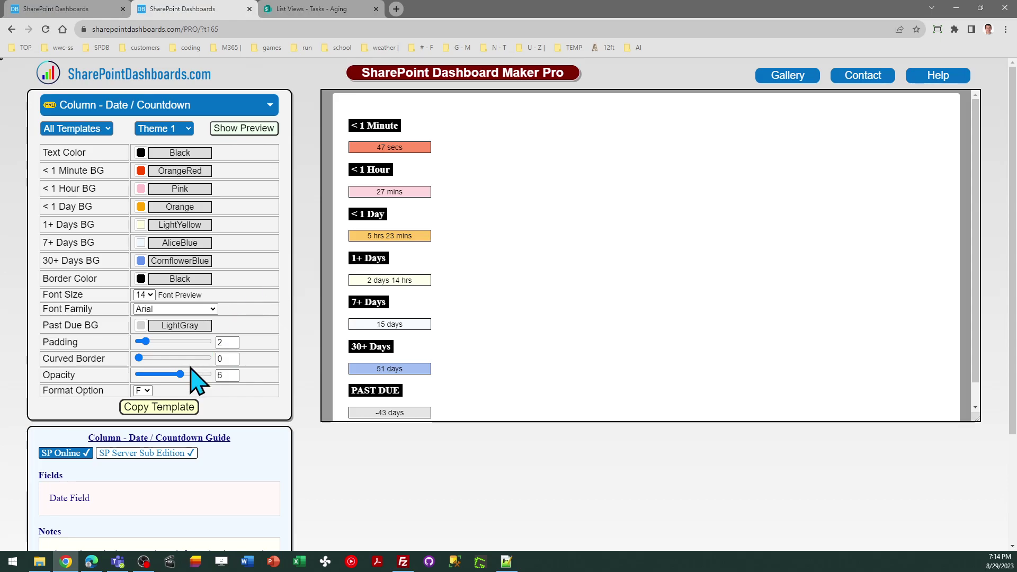
{"action": "left_click_drag", "start_coordinate": [179, 373], "coordinate": [225, 379]}
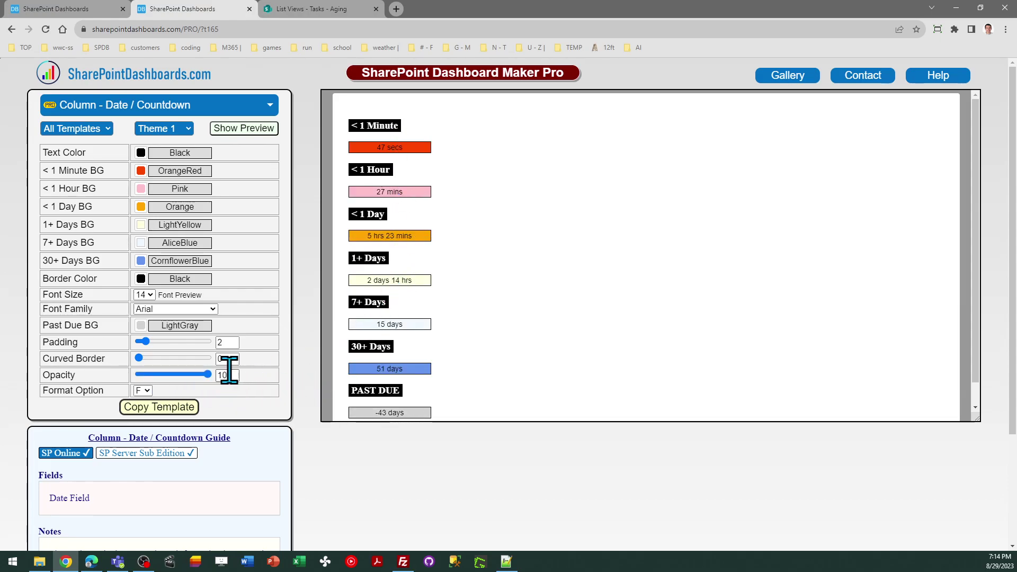
{"action": "left_click_drag", "start_coordinate": [209, 373], "coordinate": [176, 373]}
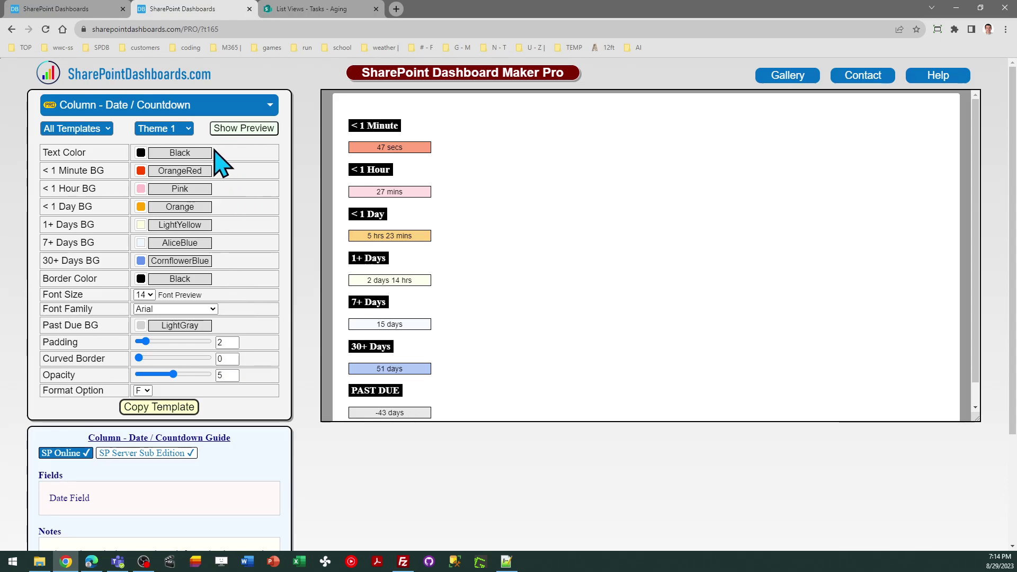
Go back to the Aging template page with abbreviated badges like 47 S and 51 D
{"action": "left_click", "coordinate": [75, 9]}
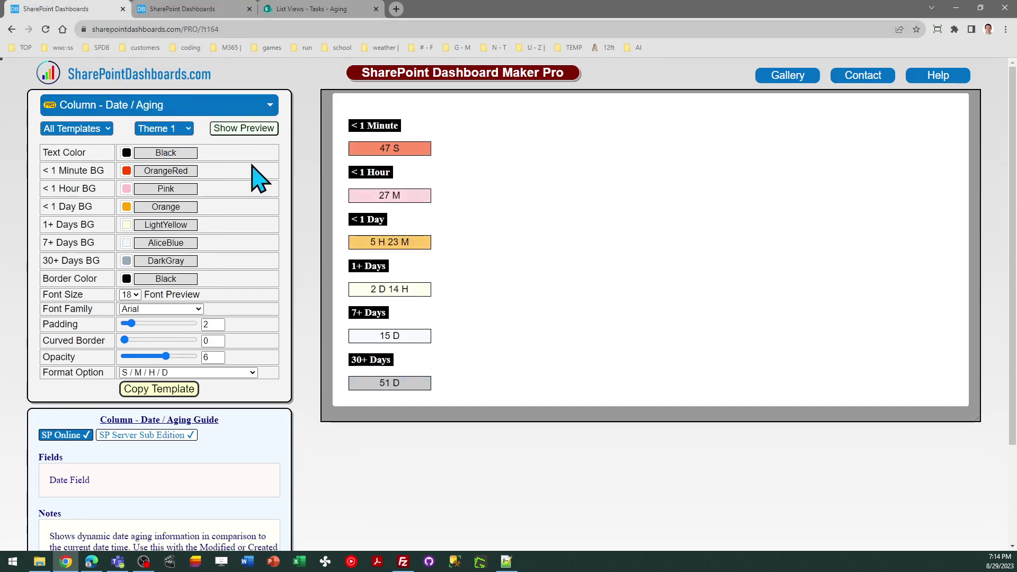